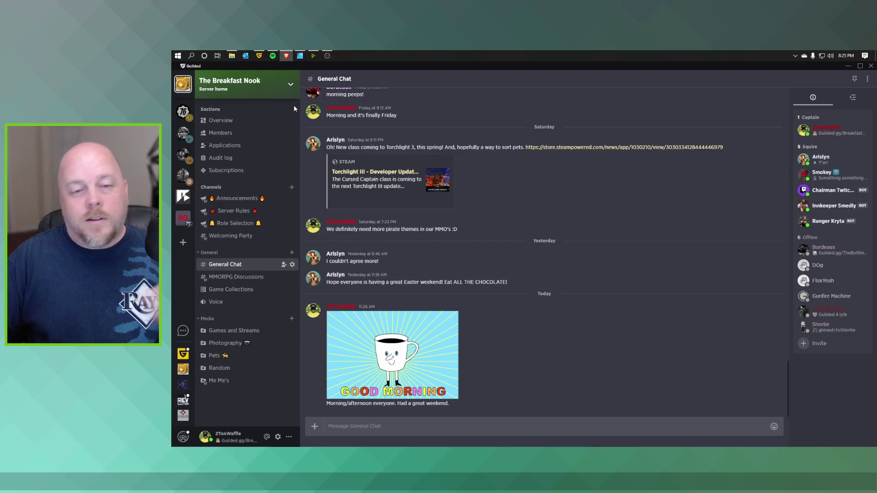
# Step: Review the Twitch and Patreon connections in the account settings, including the streaming display and notification options
pyautogui.click(277, 437)
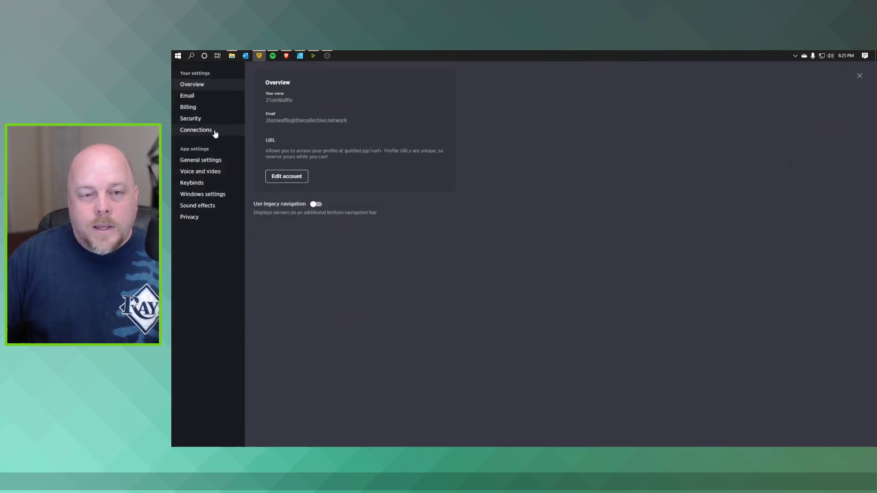
pyautogui.click(201, 131)
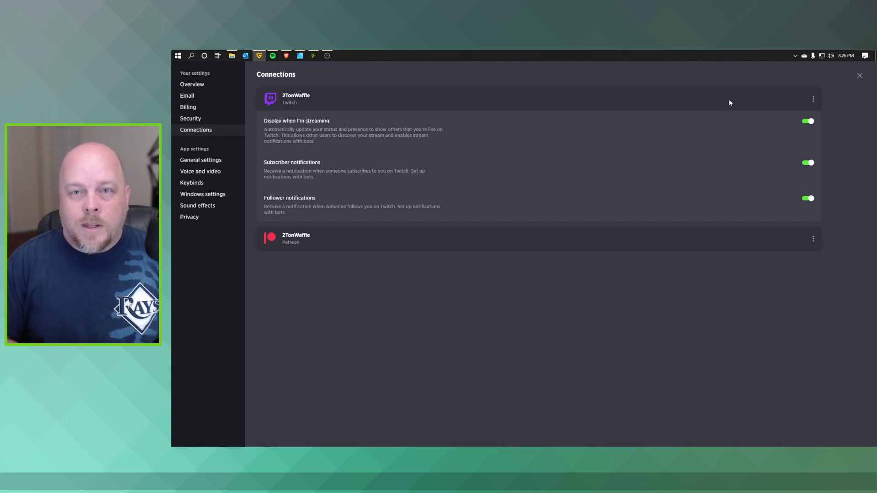
pyautogui.click(859, 76)
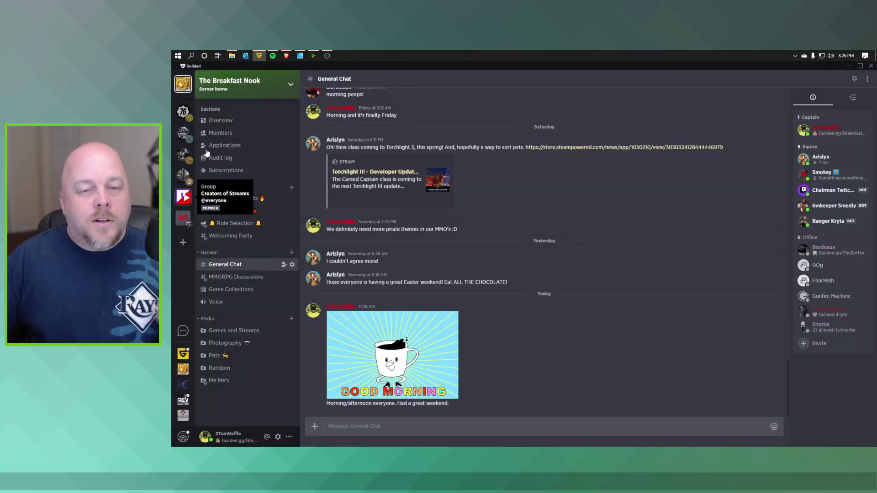
# Step: Open the Chairman Twitchel bot for editing in the server settings of The Breakfast Nook
pyautogui.click(291, 86)
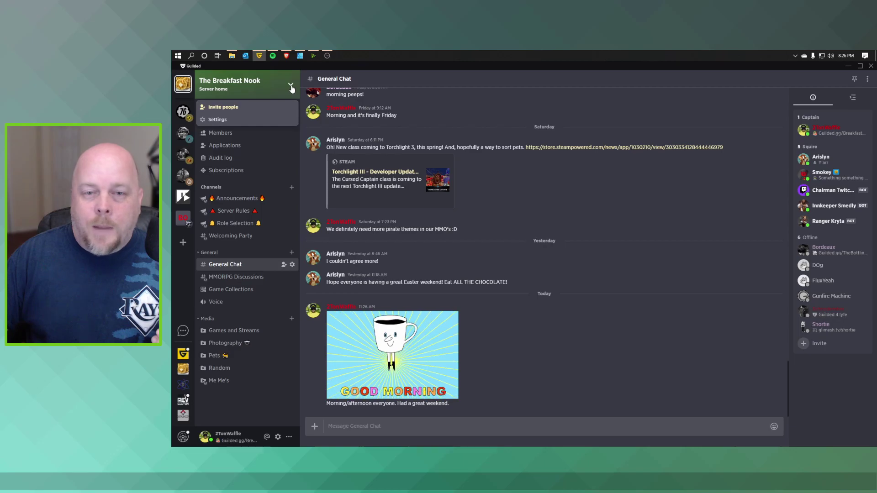
pyautogui.click(224, 121)
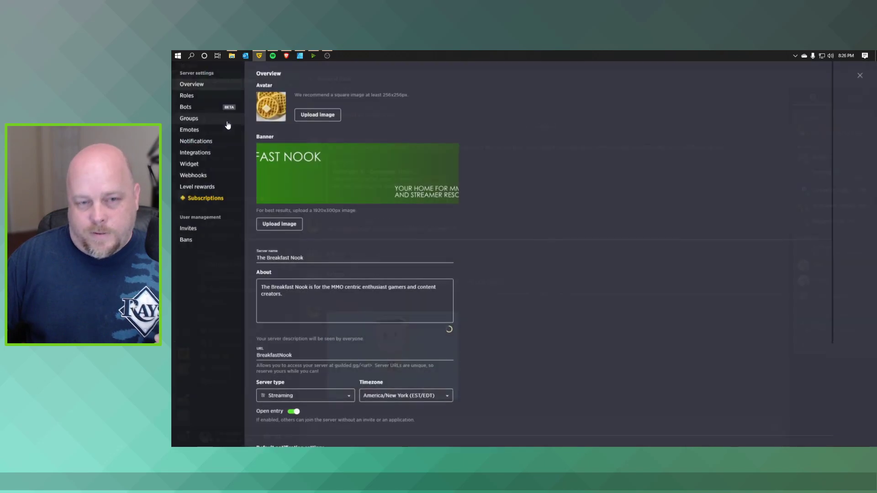
pyautogui.click(186, 107)
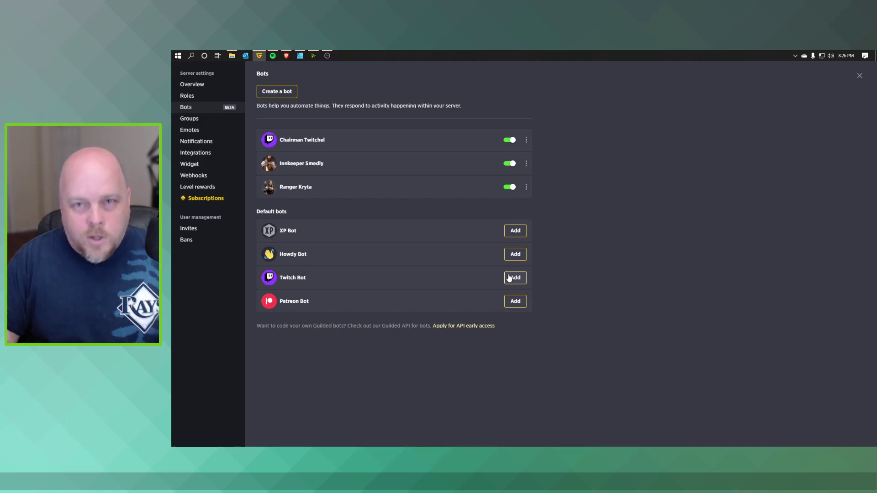
pyautogui.click(527, 141)
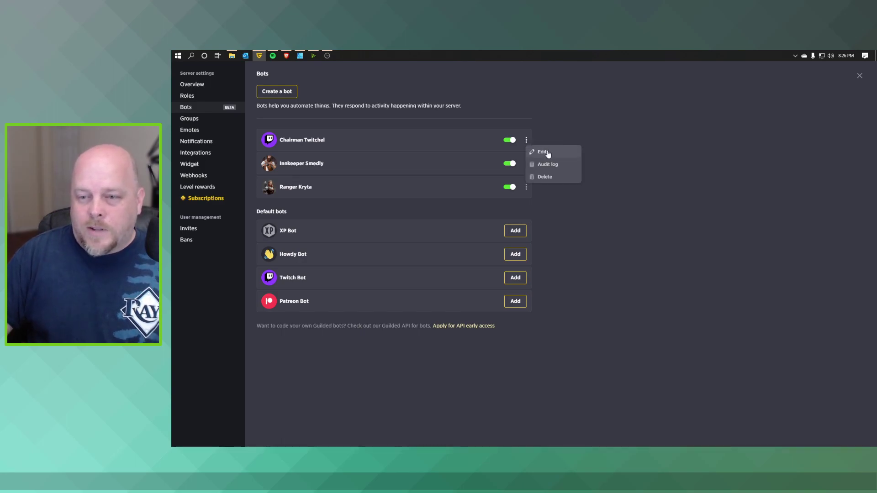
pyautogui.click(548, 154)
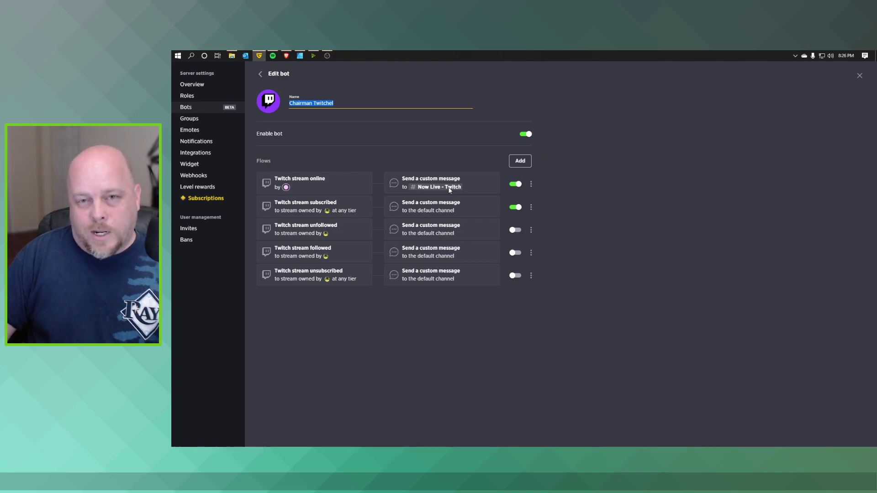
# Step: Inspect the bot's Twitch stream online flow, checking its trigger type, the stream starter role and the custom message action
pyautogui.click(532, 185)
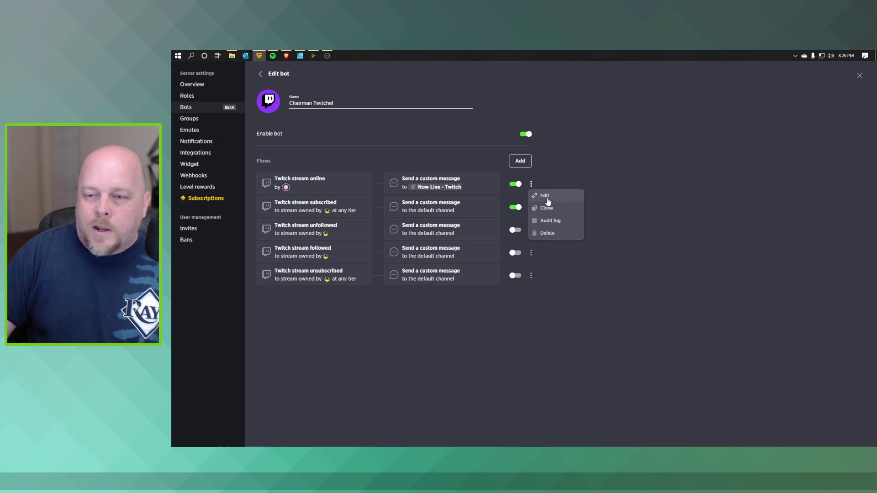
pyautogui.click(549, 200)
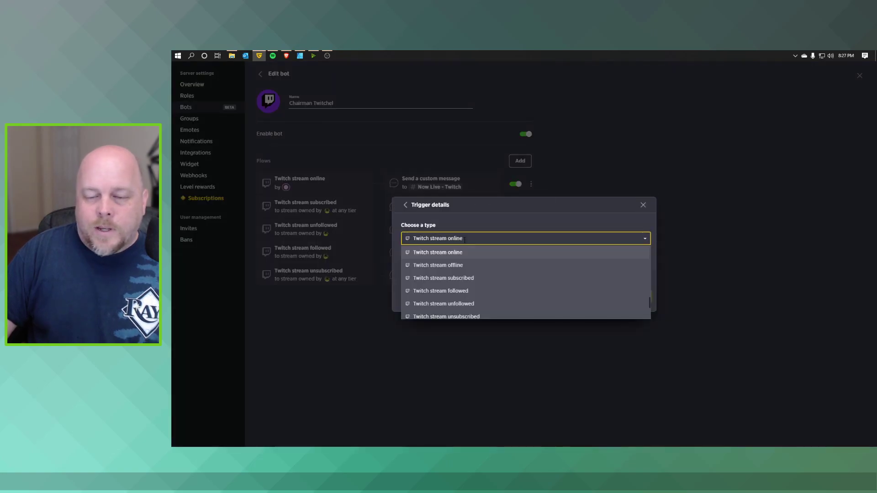
pyautogui.click(483, 223)
pyautogui.click(462, 269)
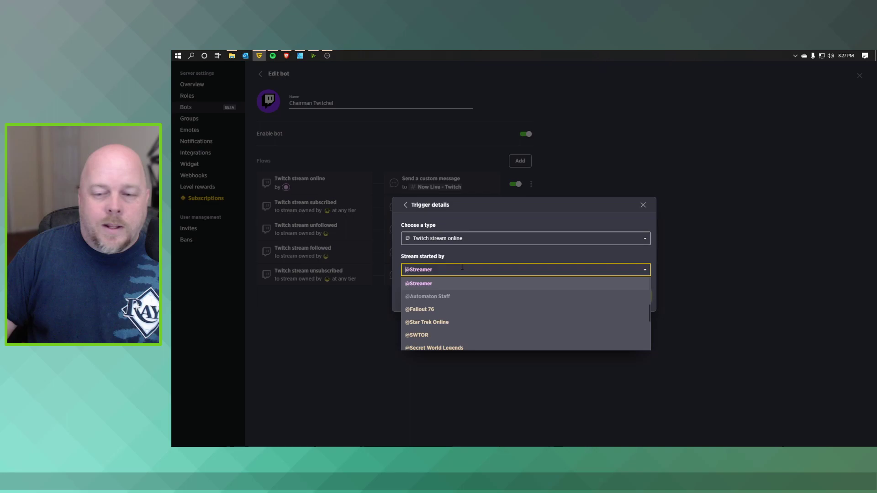
pyautogui.click(489, 256)
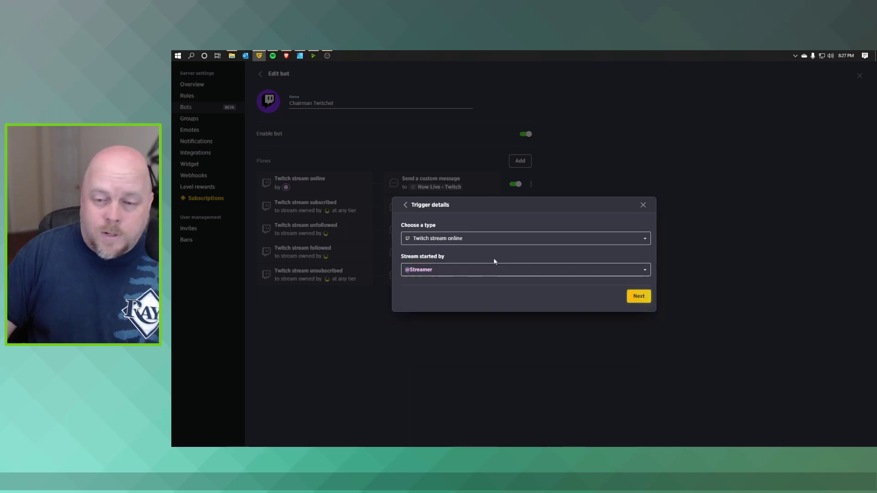
pyautogui.click(639, 296)
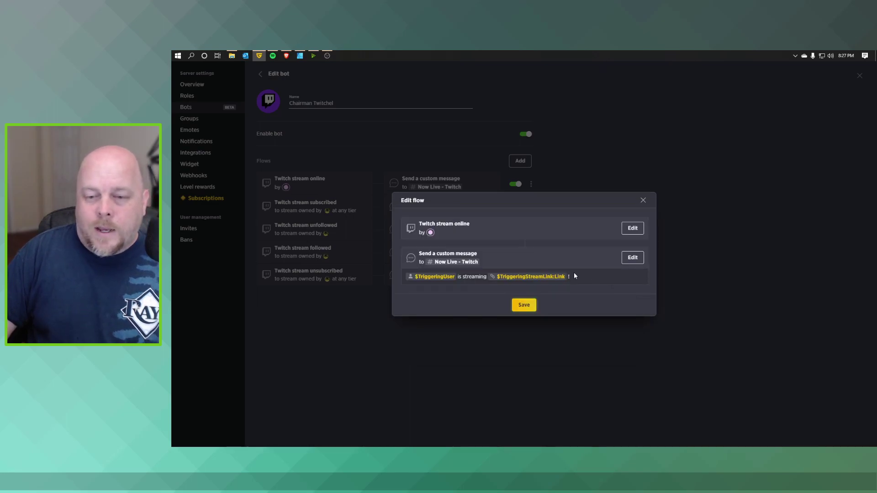
pyautogui.click(638, 259)
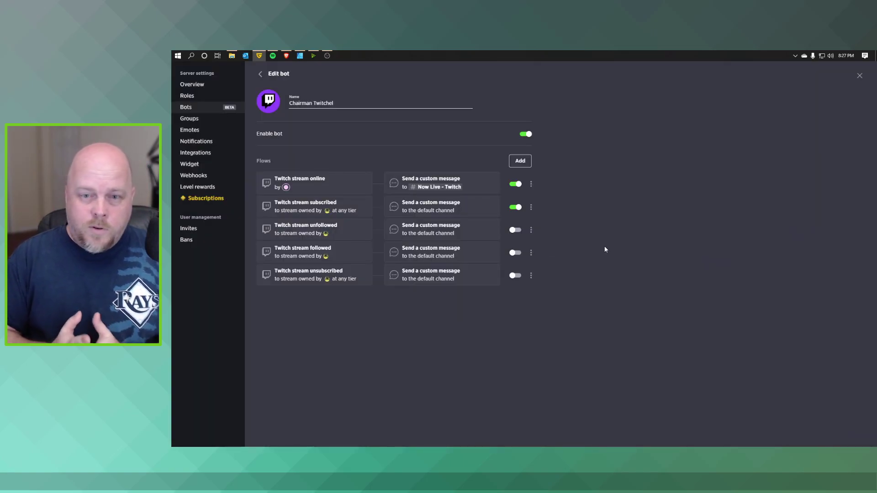
# Step: View the form for adding a flow to the bot, dismiss it and leave the server settings
pyautogui.click(521, 161)
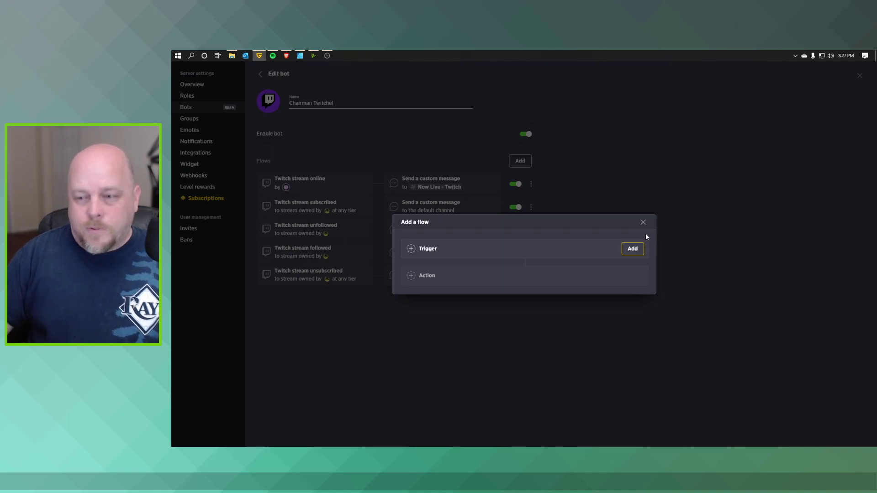
pyautogui.click(644, 222)
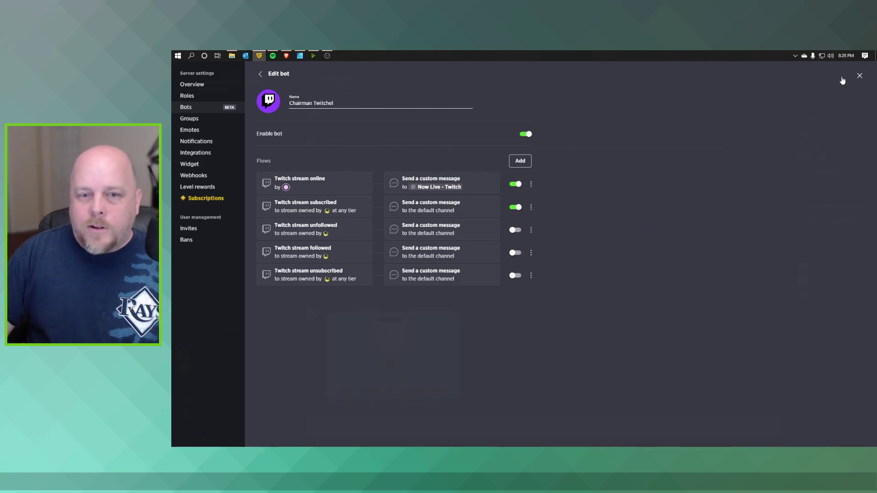
pyautogui.click(860, 75)
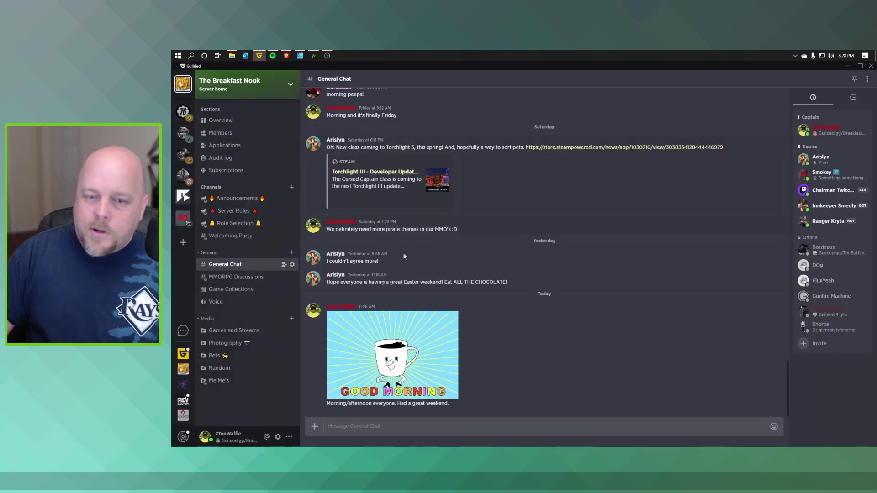
# Step: Examine the live stream announcements posted in the Now Live - Twitch channel of the Creators of Streams group
pyautogui.click(176, 204)
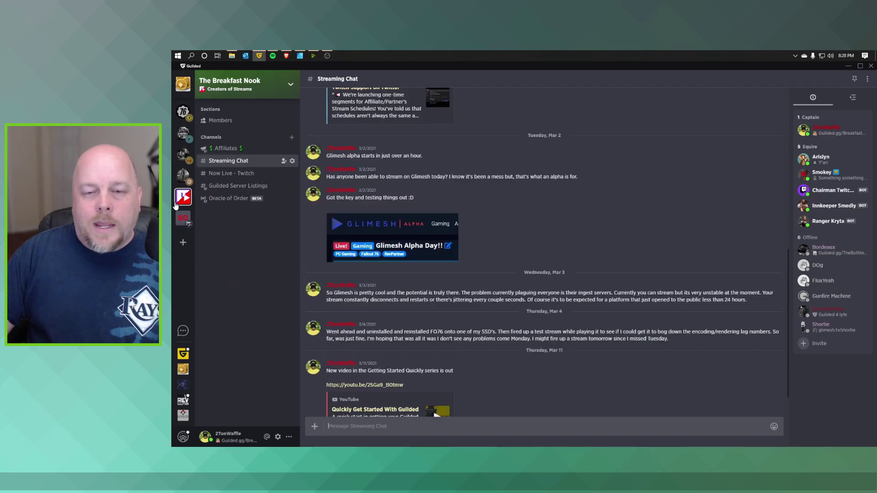
pyautogui.click(242, 176)
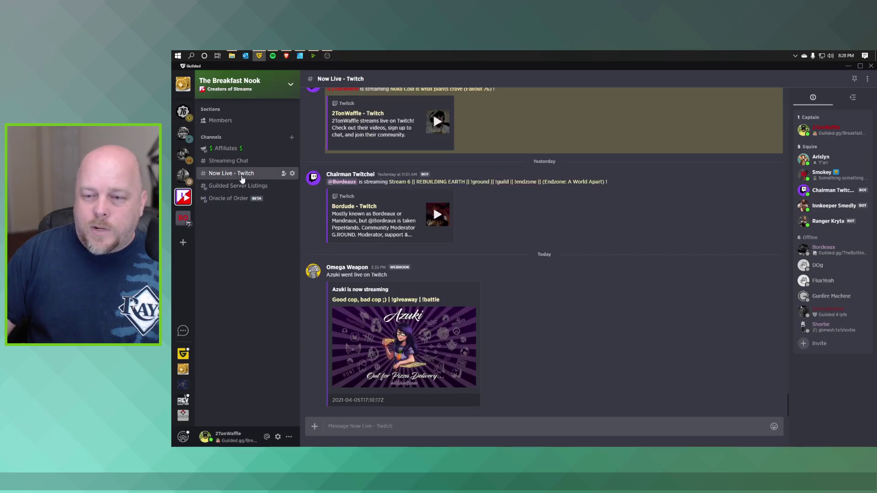
pyautogui.scroll(2, 475, 257)
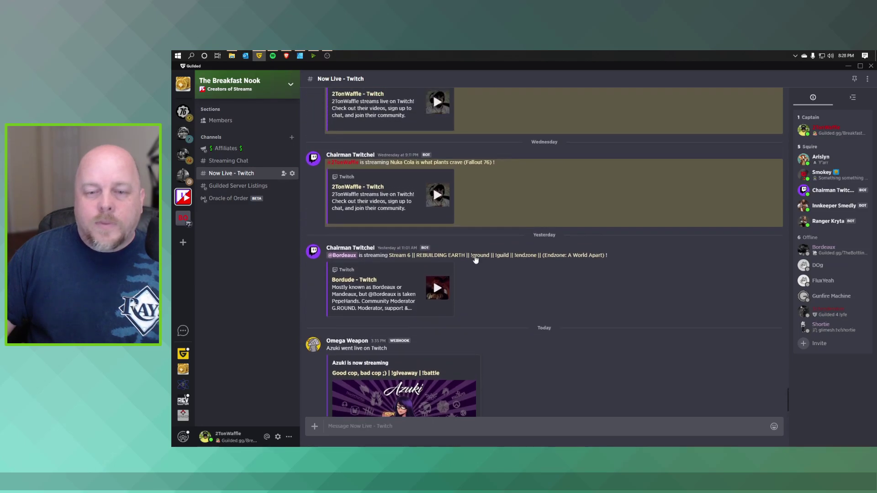
pyautogui.scroll(1, 476, 258)
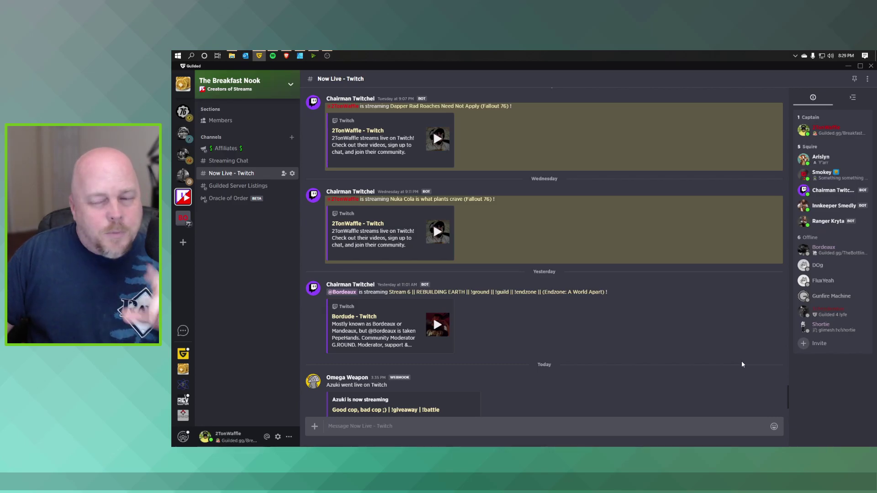
pyautogui.moveTo(711, 354)
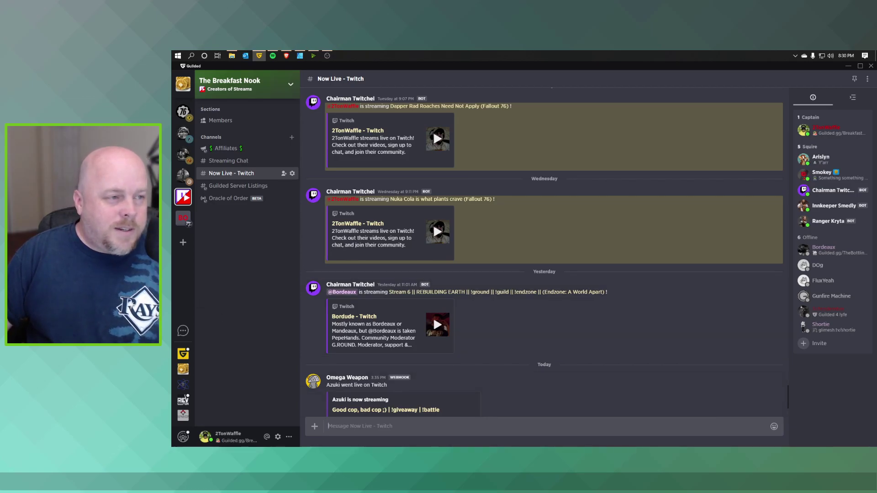
# Step: Switch to IFTTT in the browser and start a new applet with Twitch as the trigger service
pyautogui.hotkey('alt', 'Tab')
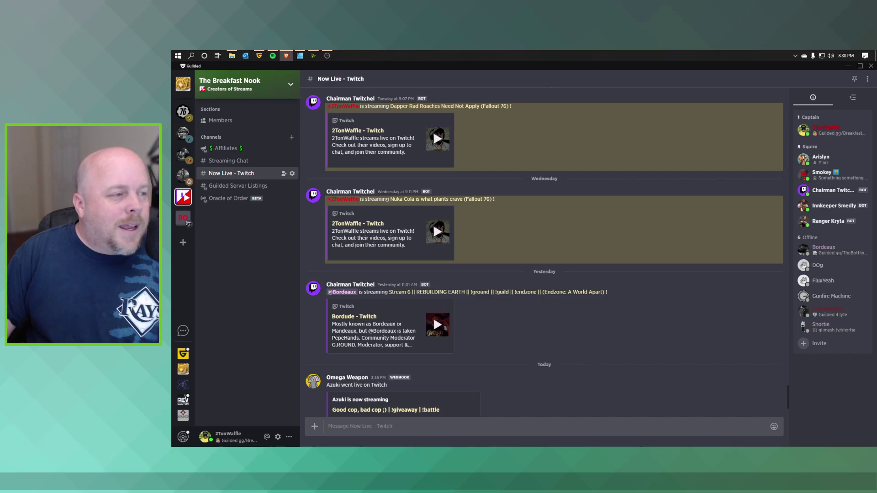
pyautogui.hotkey('alt', 'Tab')
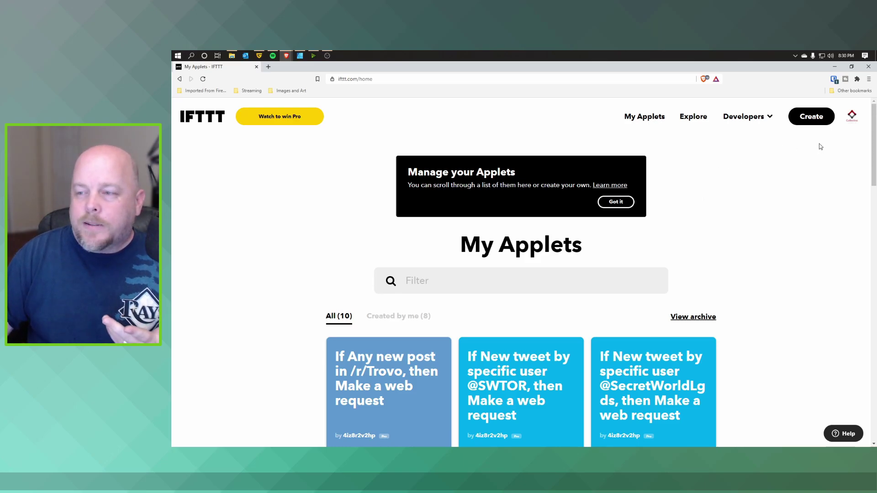
pyautogui.click(811, 117)
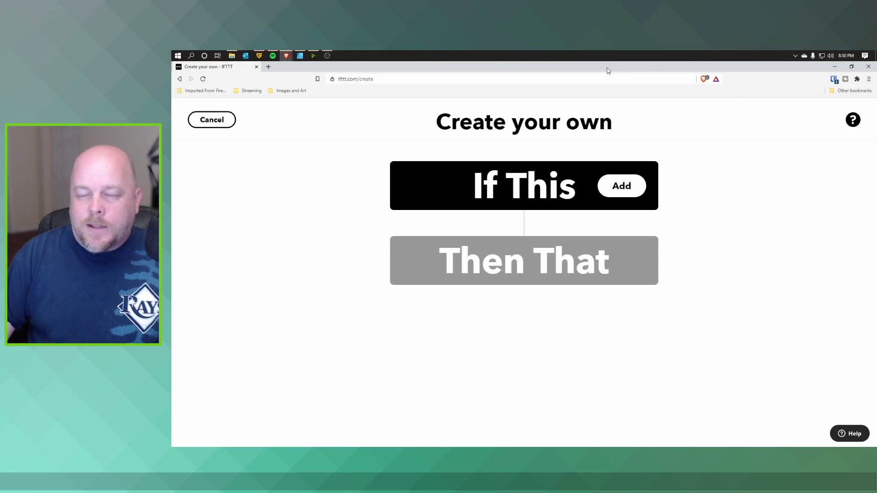
pyautogui.click(622, 186)
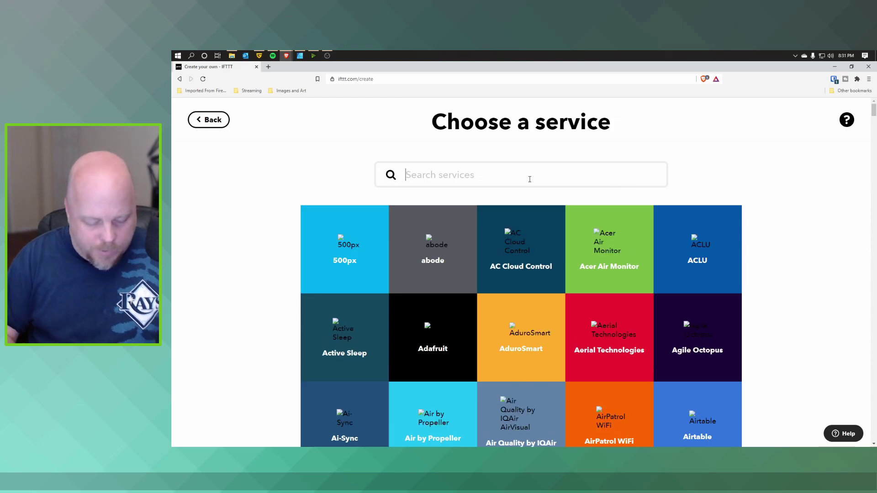
pyautogui.write('twitch')
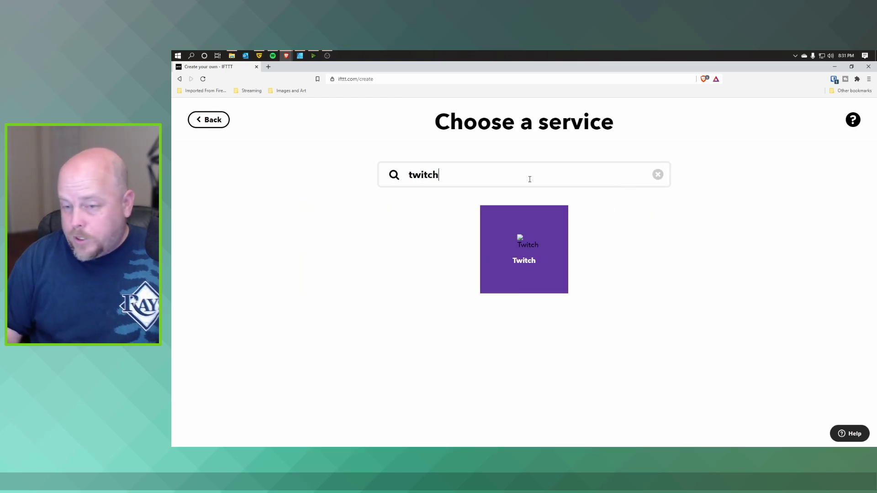
pyautogui.click(523, 259)
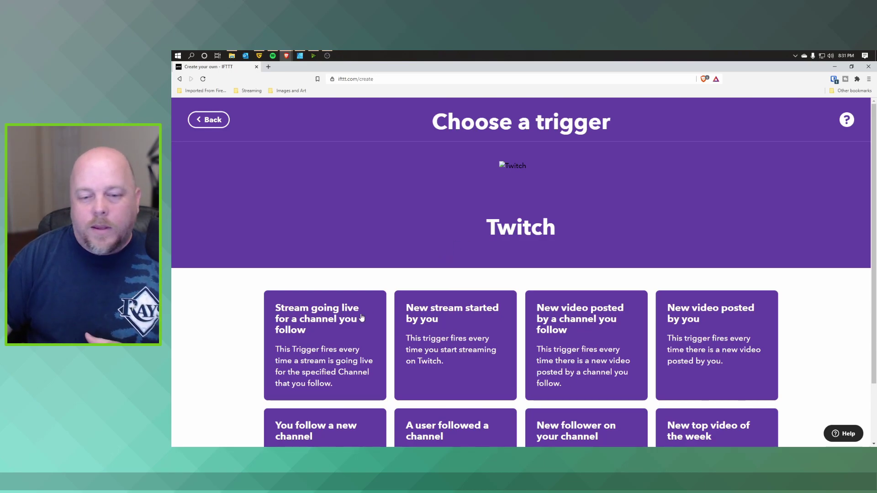
# Step: Create the trigger "Stream going live for a channel you follow" for the EvanAndKatelyn channel
pyautogui.scroll(-2, 361, 317)
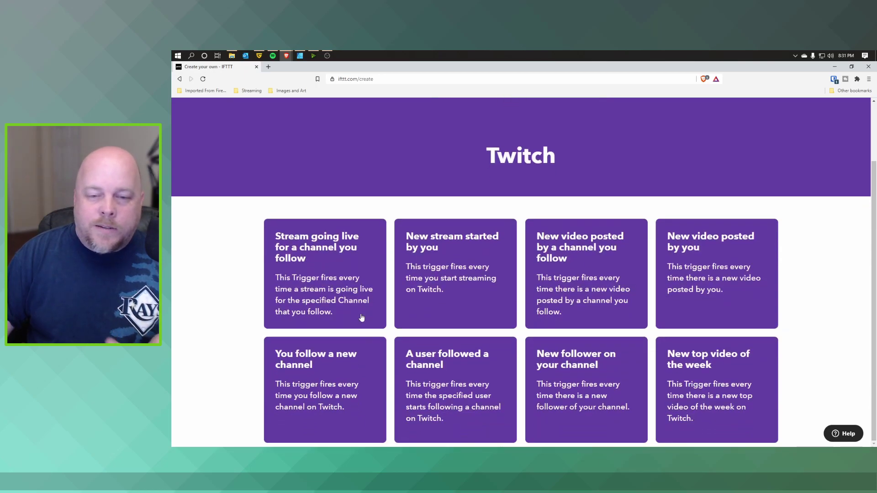
pyautogui.click(342, 289)
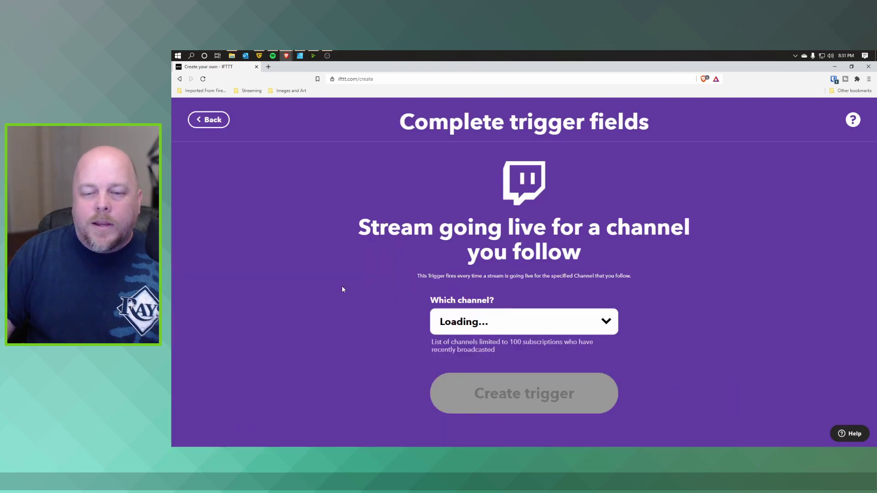
pyautogui.click(554, 331)
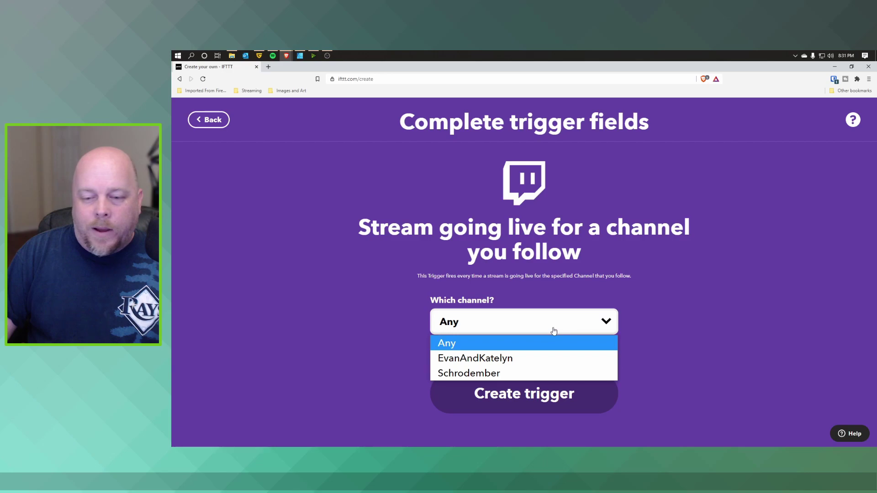
pyautogui.click(654, 347)
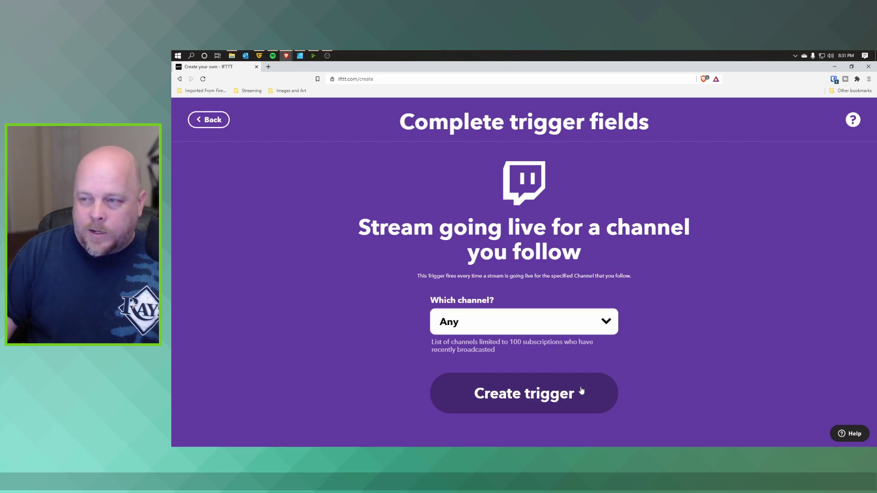
pyautogui.click(567, 318)
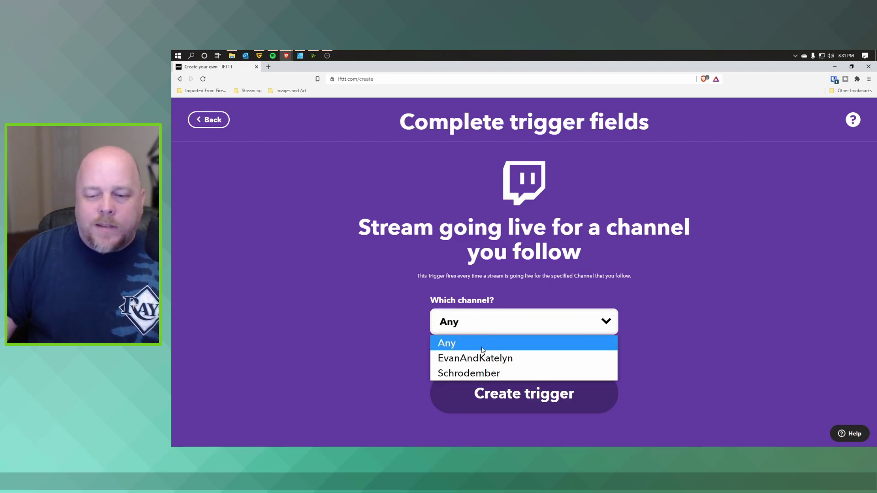
pyautogui.click(482, 359)
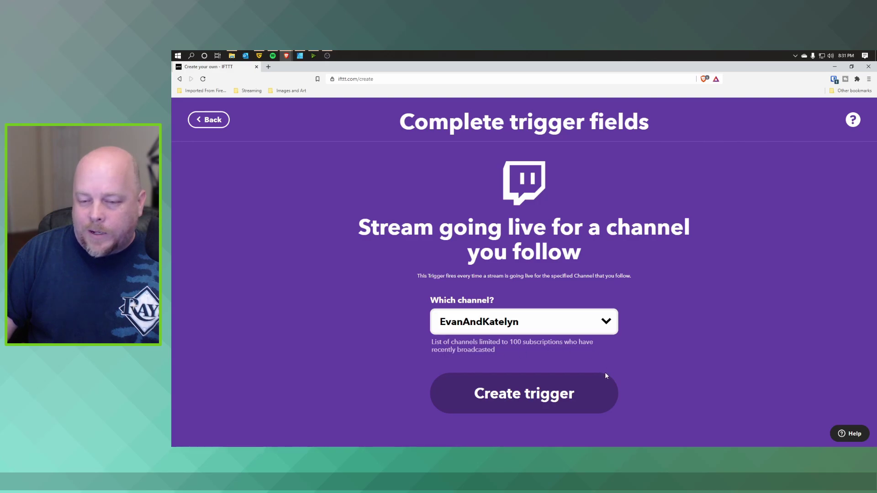
pyautogui.click(555, 391)
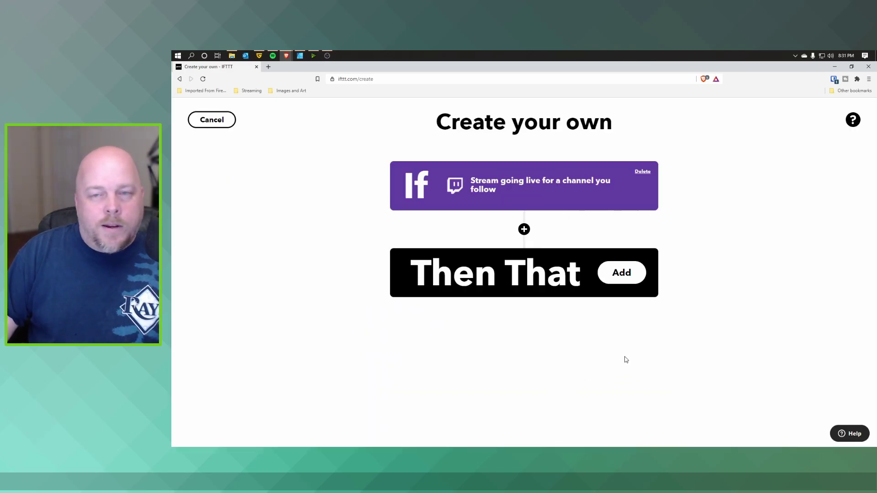
# Step: Add Webhooks as the applet's Then service with the "Make a web request" action
pyautogui.click(621, 273)
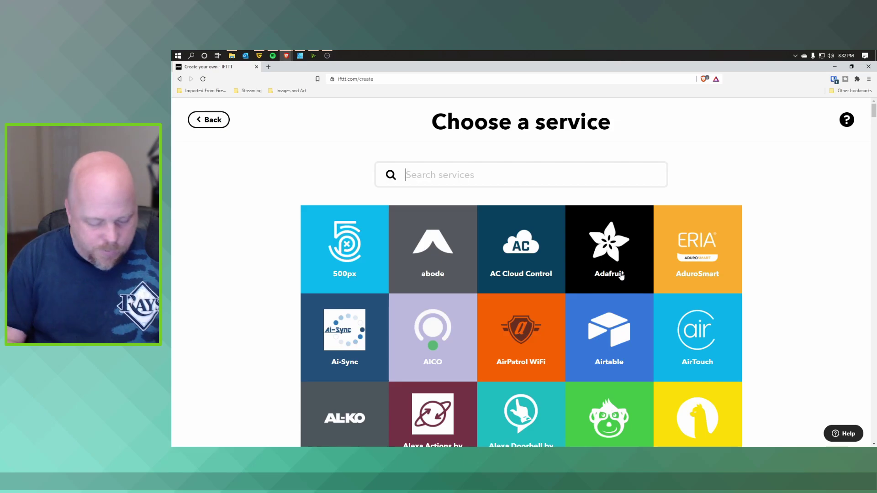
pyautogui.write('webh')
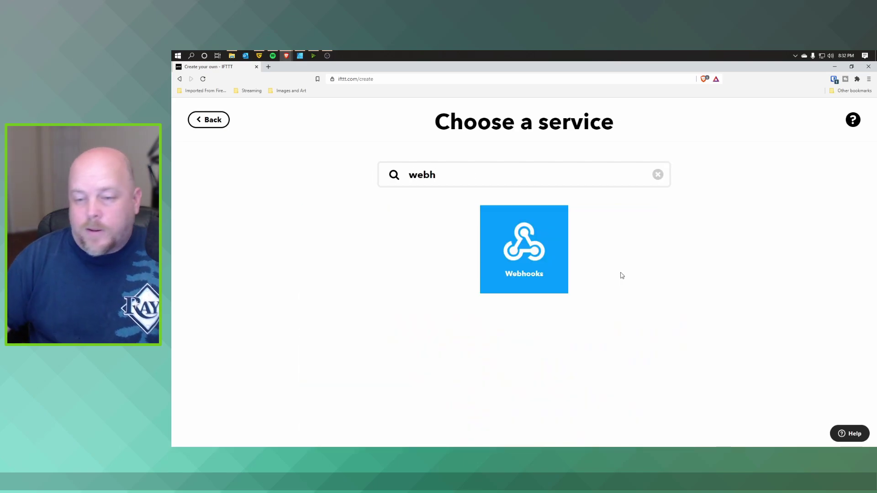
pyautogui.click(539, 256)
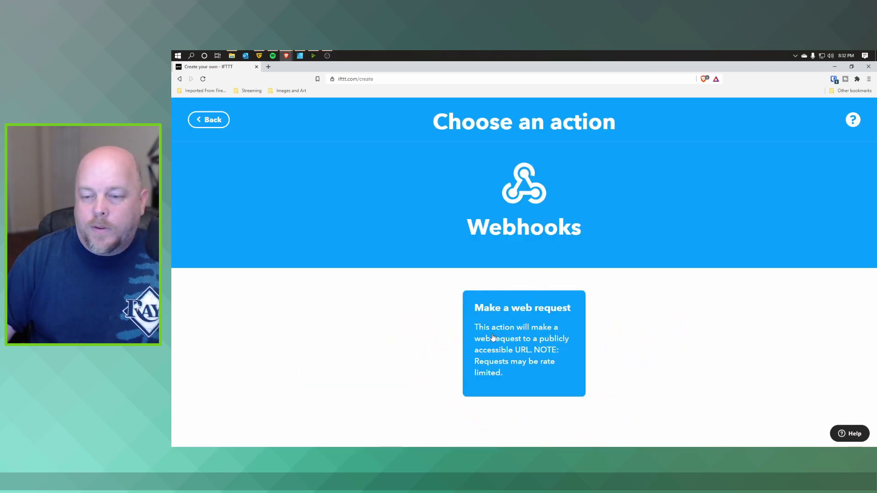
pyautogui.click(538, 367)
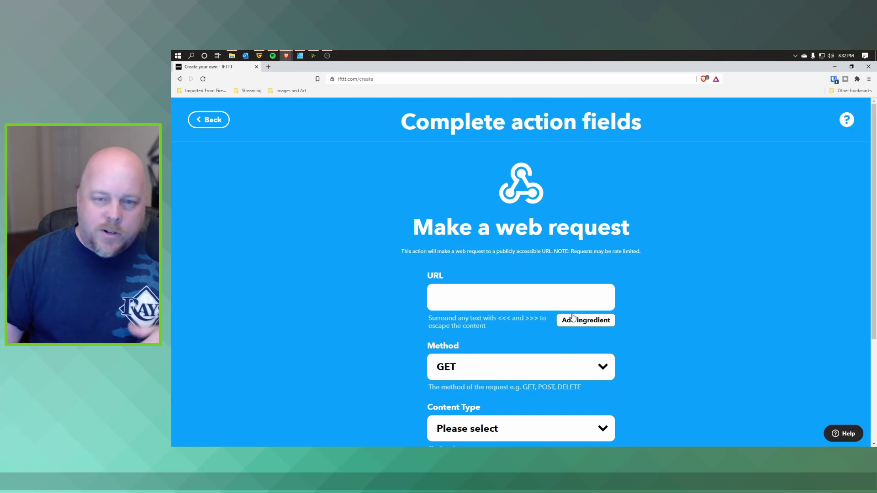
pyautogui.hotkey('alt', 'Tab')
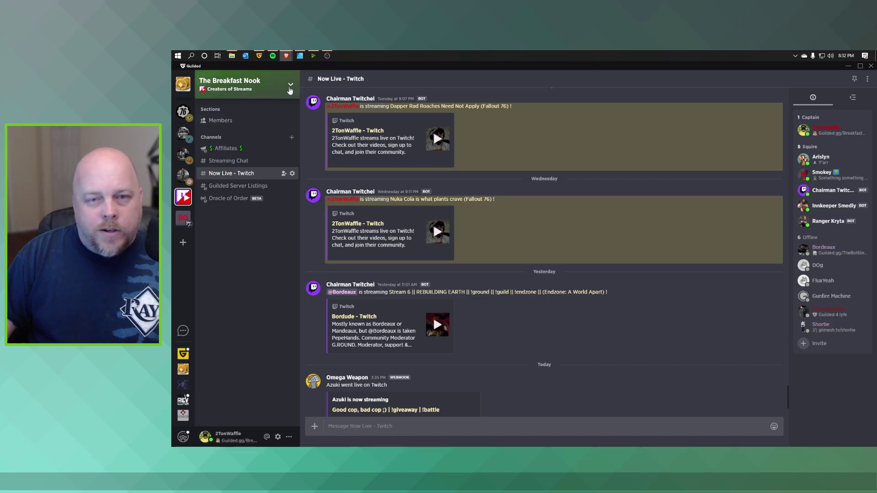
pyautogui.click(290, 88)
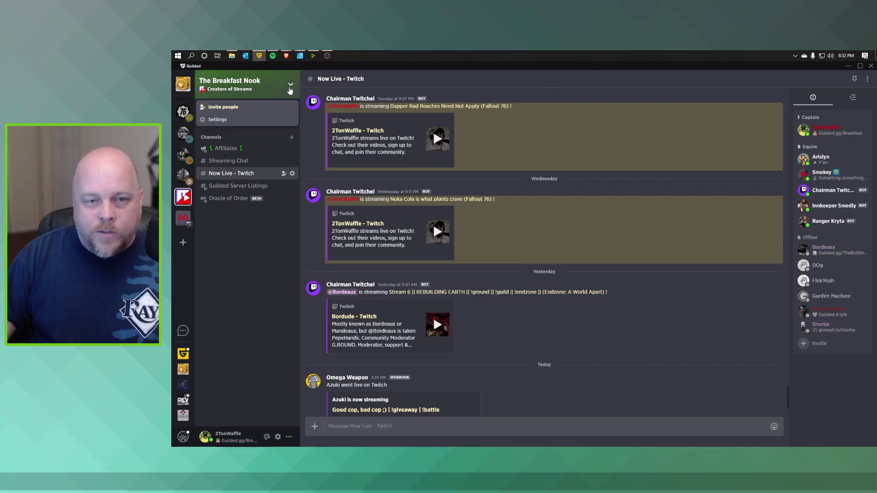
pyautogui.click(218, 120)
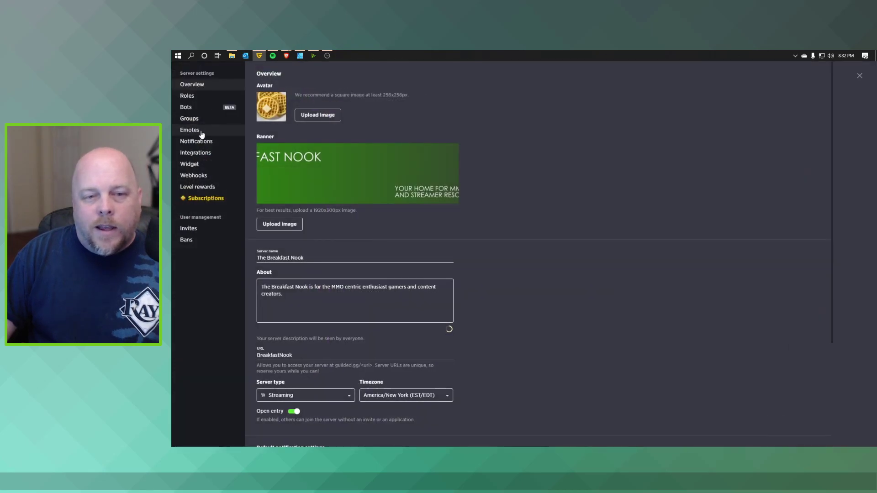
pyautogui.click(193, 176)
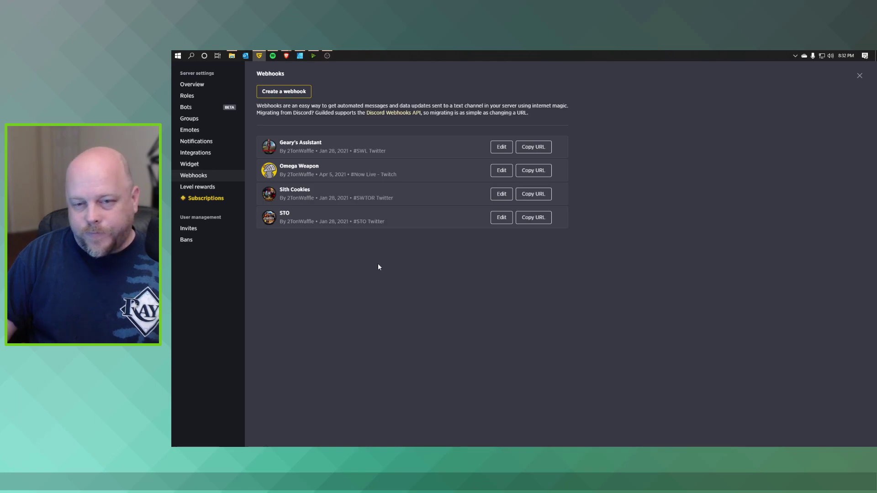
pyautogui.moveTo(392, 192)
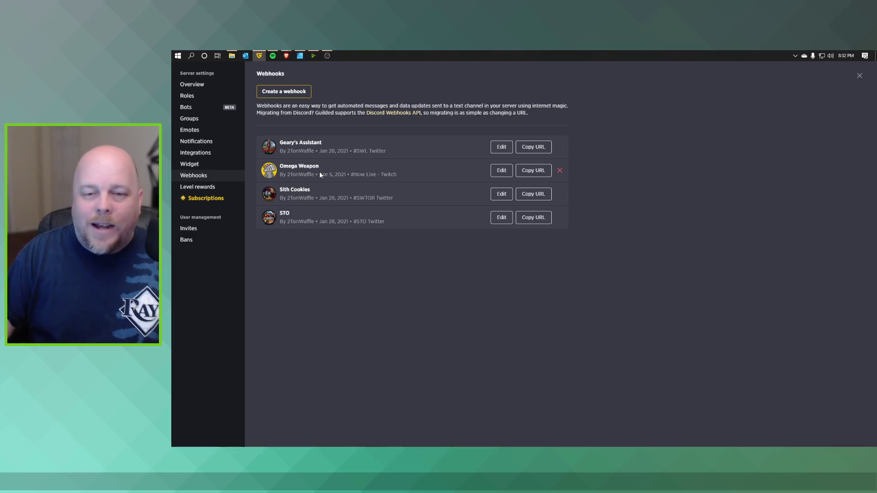
# Step: Create a webhook for the Now Live - Twitch channel, copying its URL before saving
pyautogui.click(295, 94)
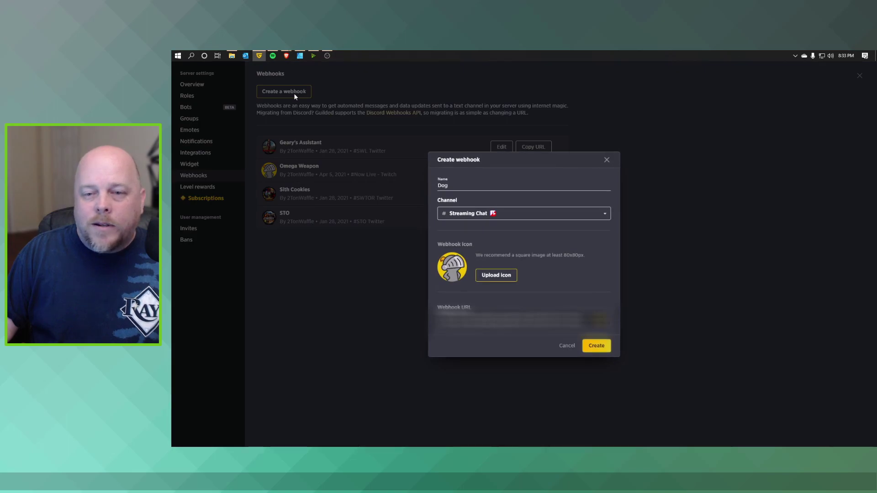
pyautogui.click(506, 216)
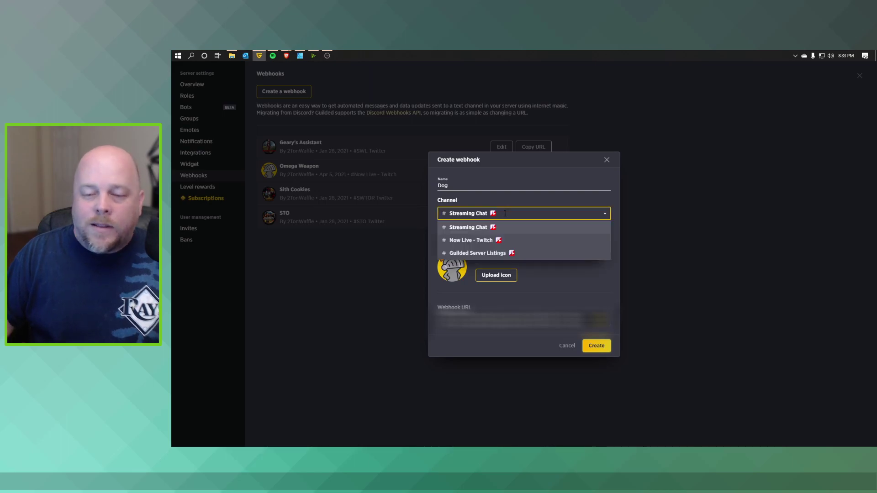
pyautogui.click(485, 240)
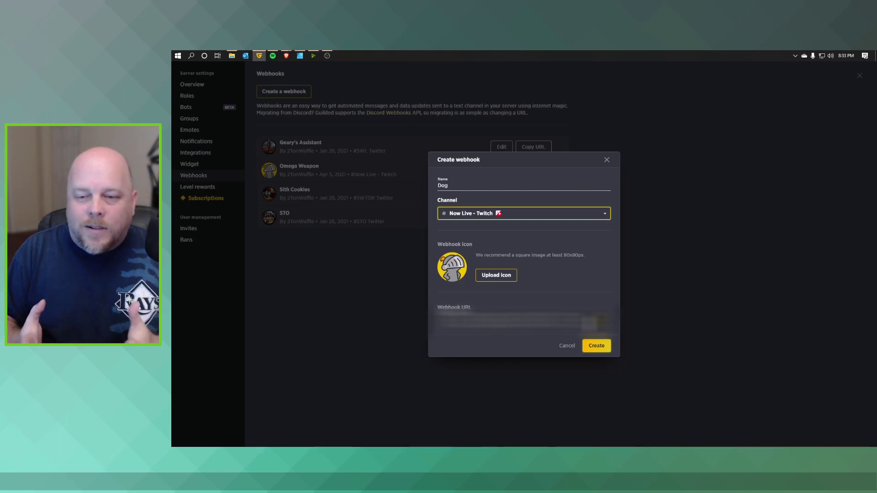
pyautogui.click(603, 323)
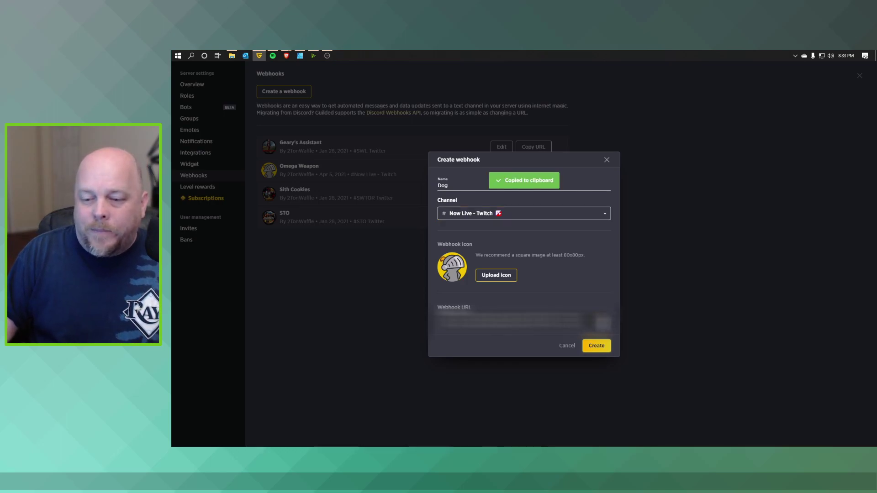
pyautogui.click(606, 349)
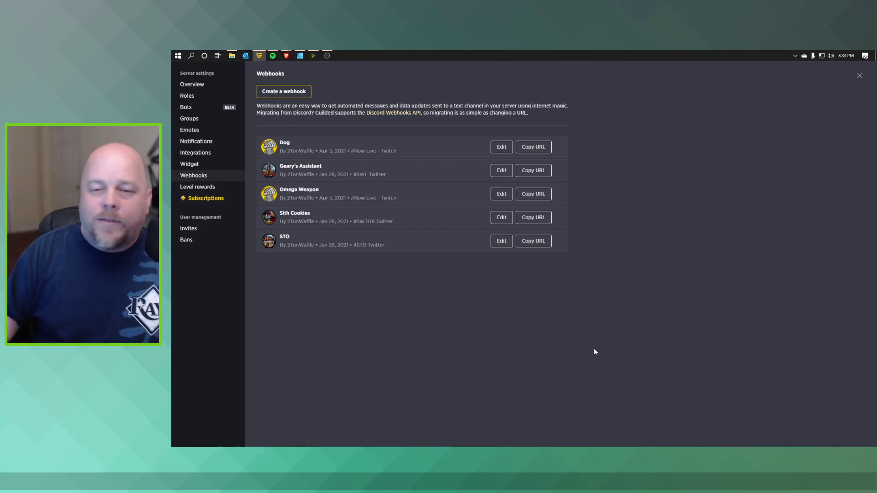
# Step: Switch back to IFTTT and paste the copied webhook URL into the web request's URL field
pyautogui.hotkey('alt', 'Tab')
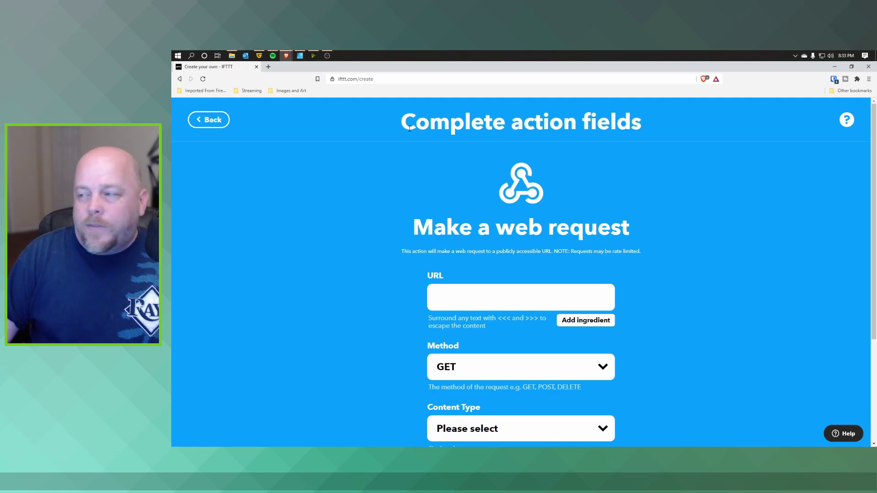
pyautogui.click(466, 295)
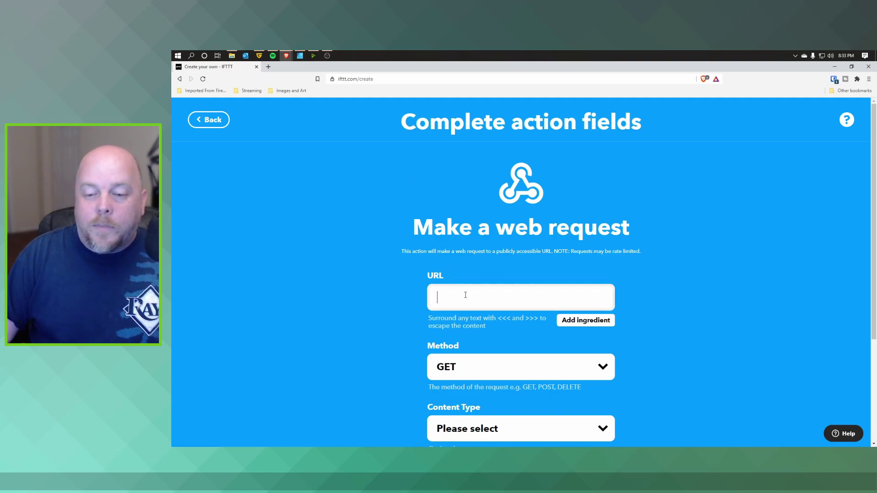
pyautogui.hotkey('ctrl', 'v')
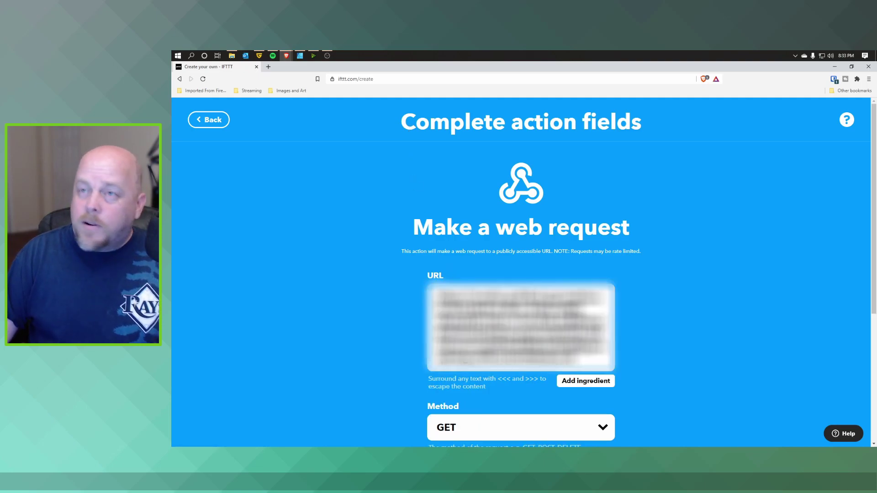
# Step: Set the web request's method to POST and its content type to application/json
pyautogui.scroll(-4, 485, 296)
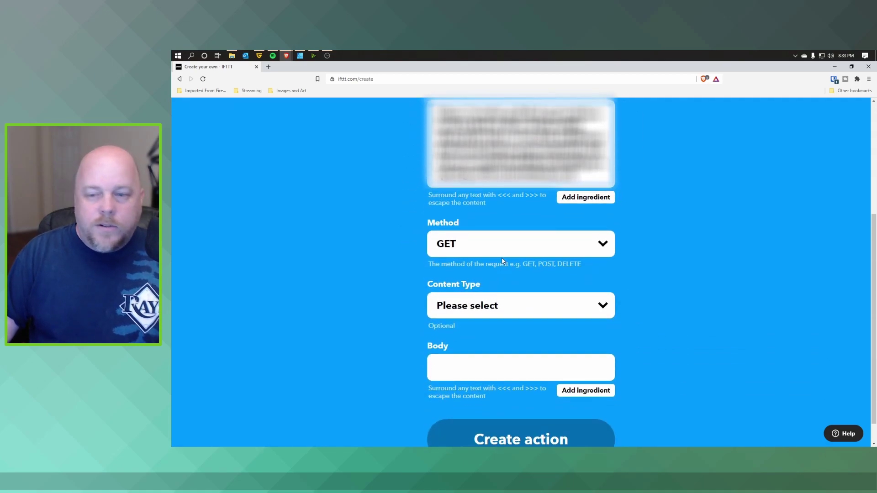
pyautogui.click(489, 243)
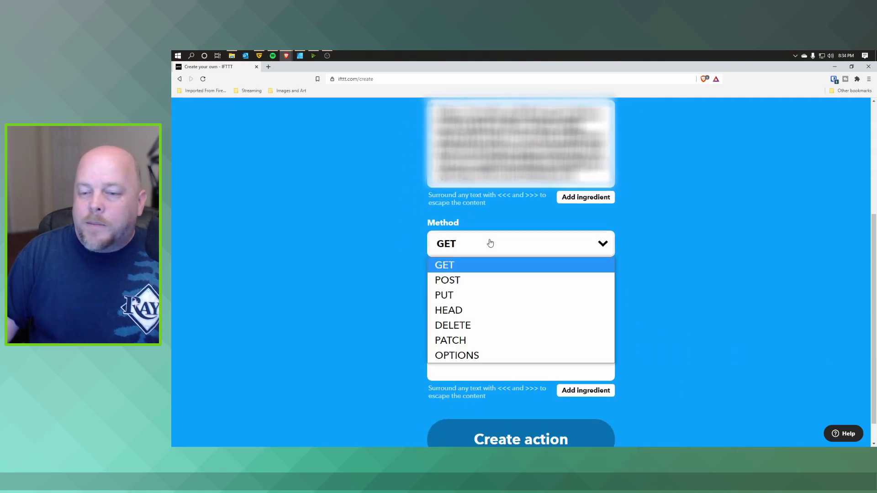
pyautogui.click(477, 282)
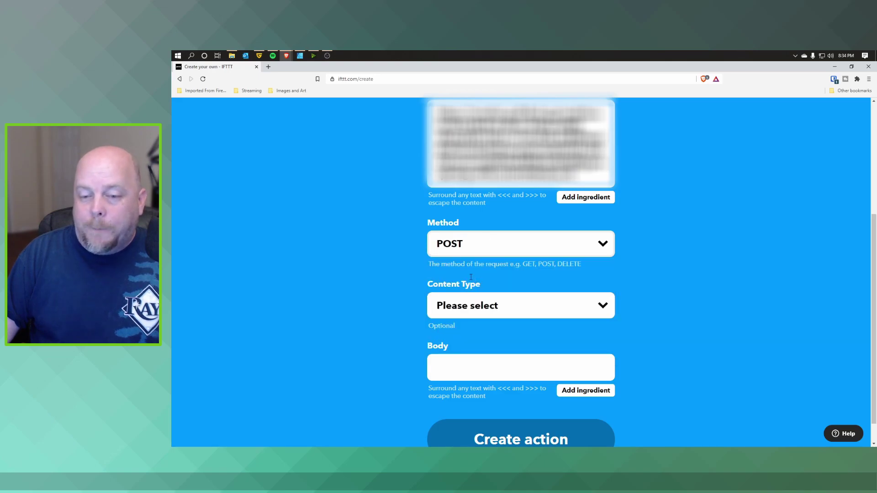
pyautogui.click(488, 302)
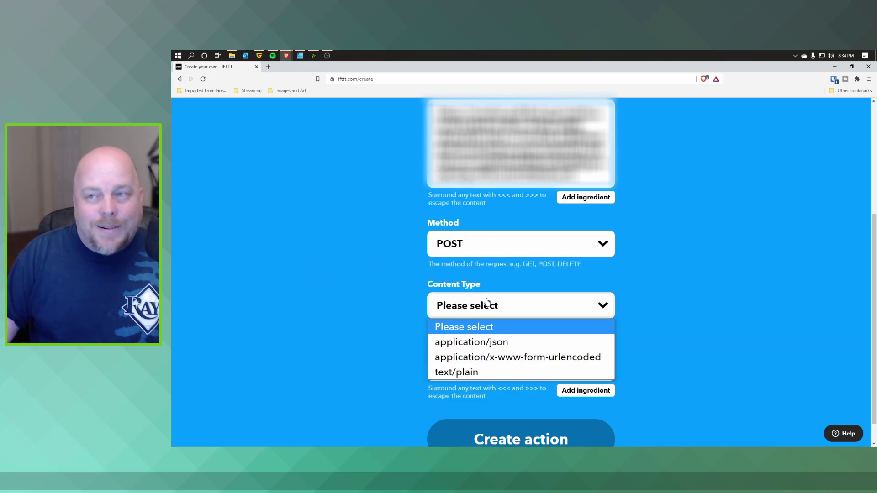
pyautogui.click(495, 343)
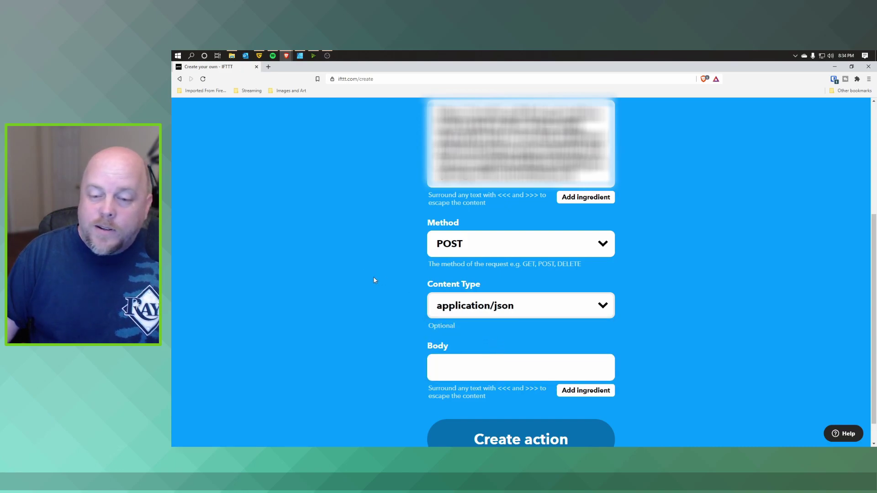
# Step: Copy the Twitch JSON code from the Guilded support article and paste it into the web request's body
pyautogui.scroll(-1, 386, 278)
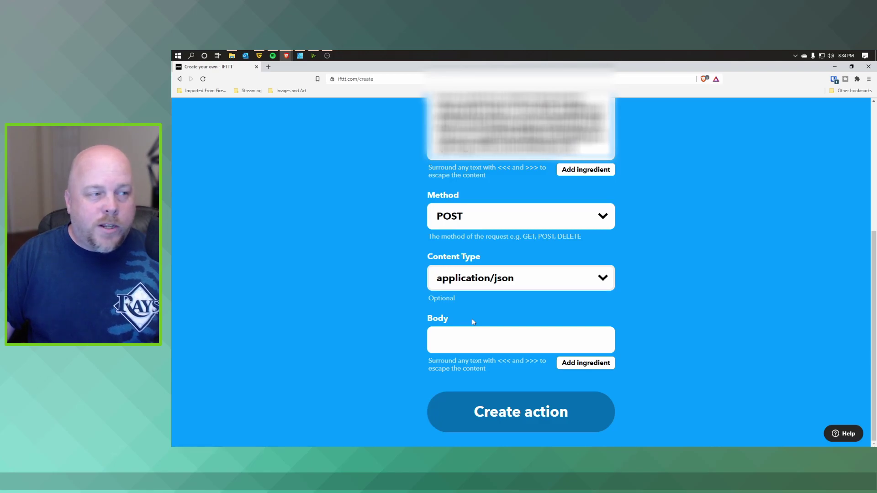
pyautogui.hotkey('alt', 'Tab')
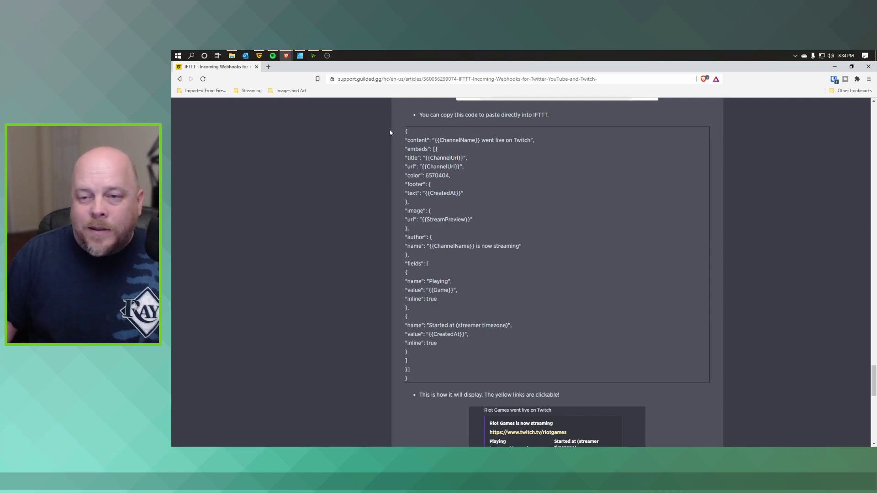
pyautogui.moveTo(406, 132); pyautogui.dragTo(449, 378)
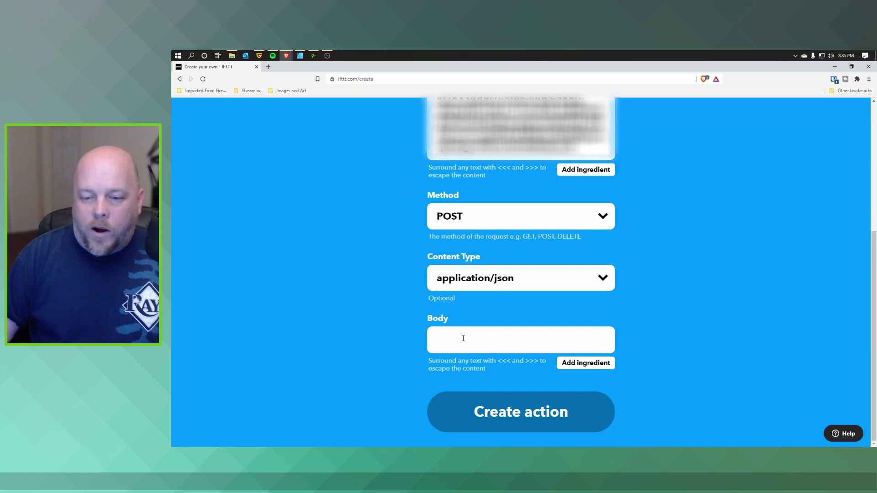
pyautogui.click(464, 339)
pyautogui.hotkey('ctrl', 'v')
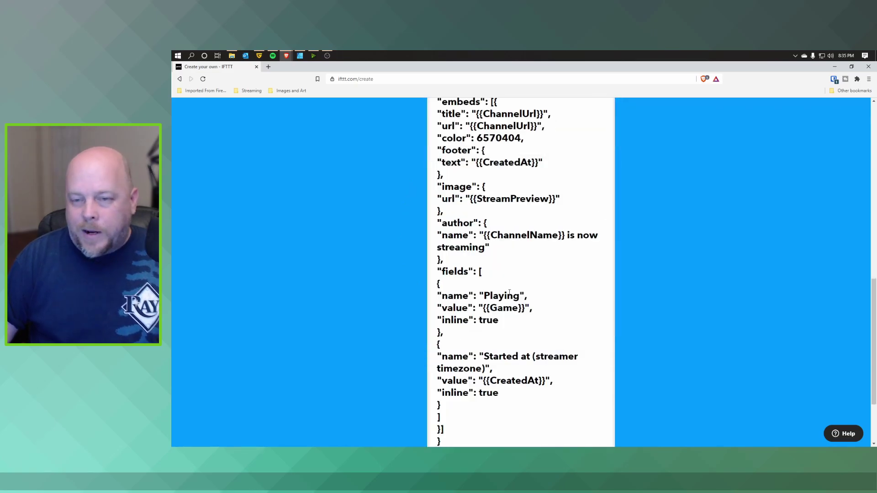
# Step: Create the web request action, finish the applet with its default title, and return to Guilded's Now Live - Twitch channel
pyautogui.scroll(-2, 532, 300)
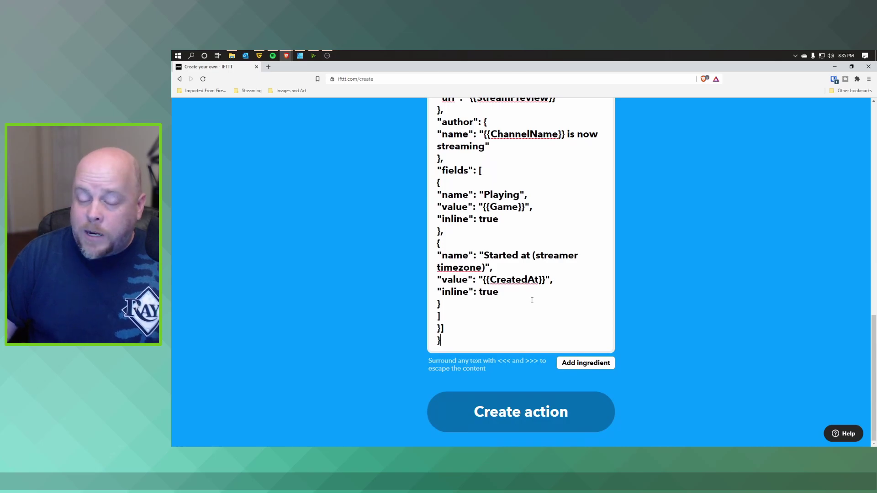
pyautogui.click(497, 413)
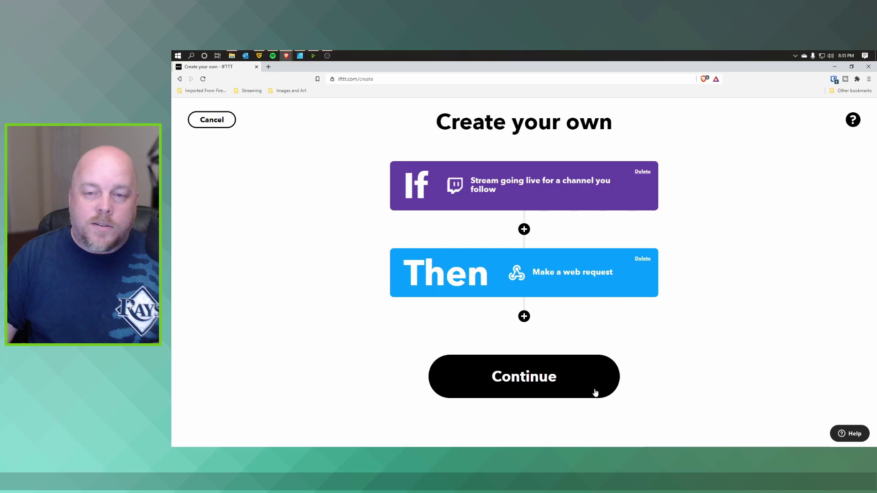
pyautogui.click(596, 393)
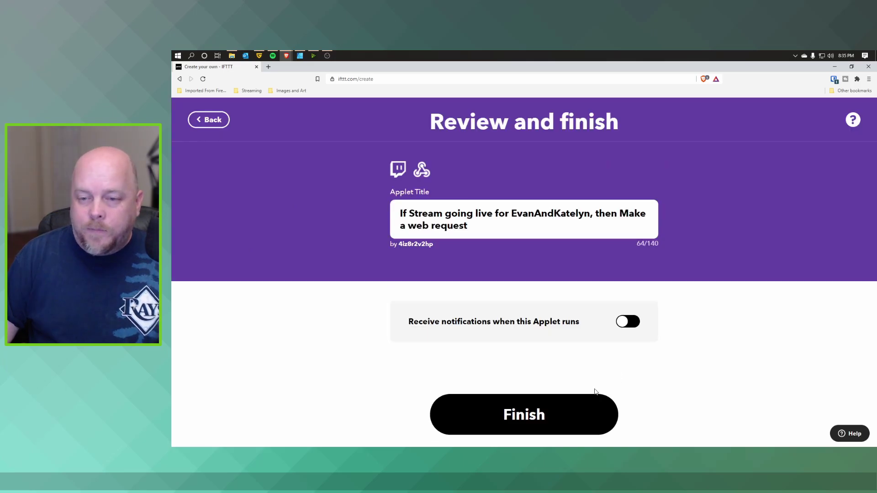
pyautogui.click(555, 416)
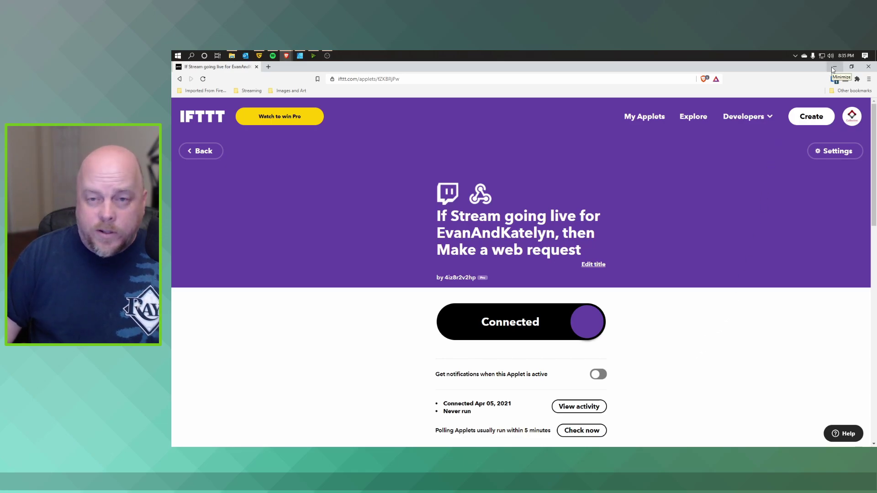
pyautogui.click(833, 69)
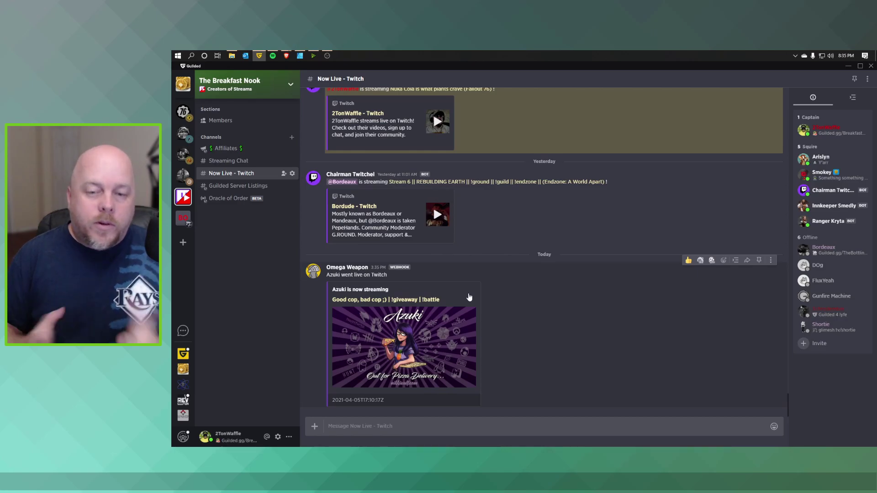